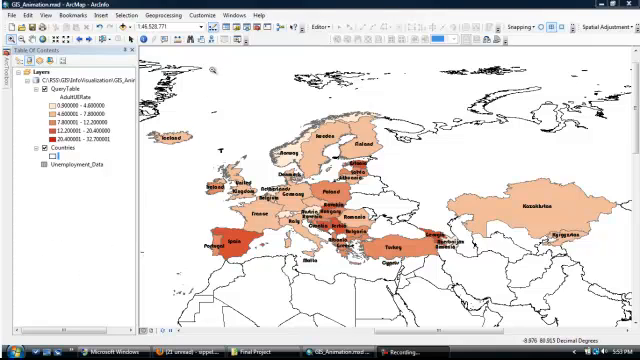
Show the Animation toolbar from the Customize toolbars list.
click(203, 15)
mouse_move(214, 26)
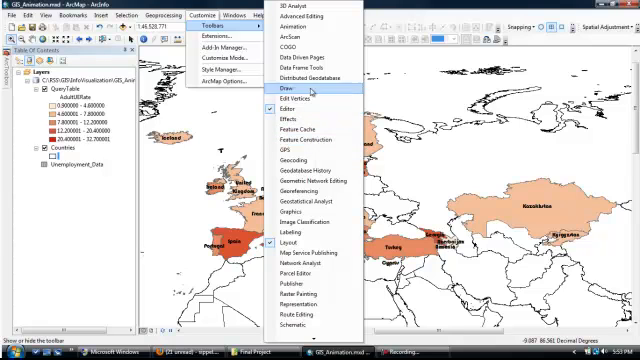
click(293, 27)
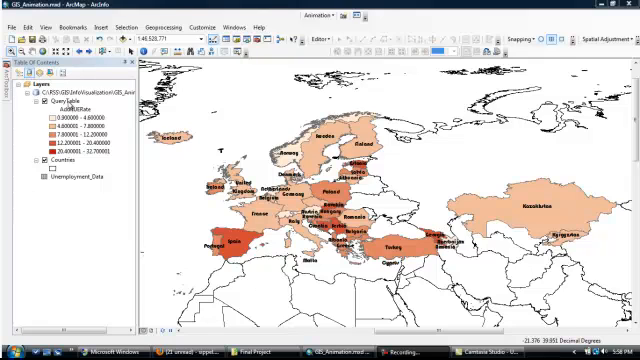
Enable time on the QueryTable layer using the Date_Year field.
right_click(68, 103)
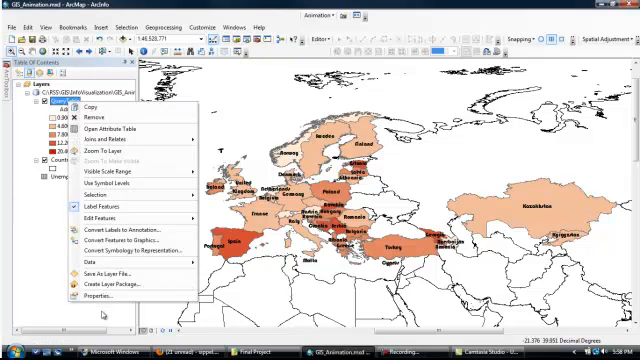
click(101, 295)
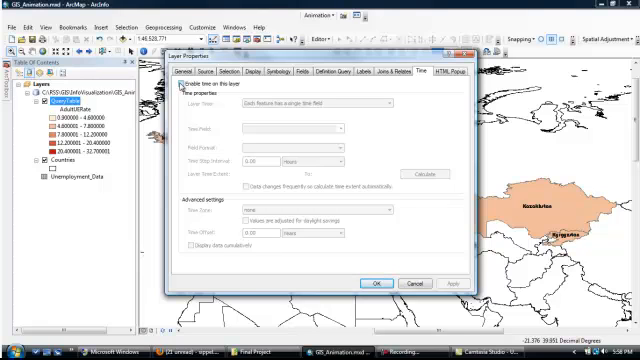
click(181, 84)
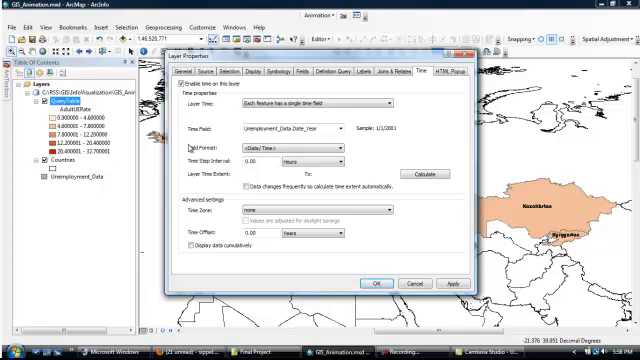
click(250, 148)
Set the time step interval to 1 Years and confirm the layer's time settings.
click(254, 162)
drag(254, 161, 237, 165)
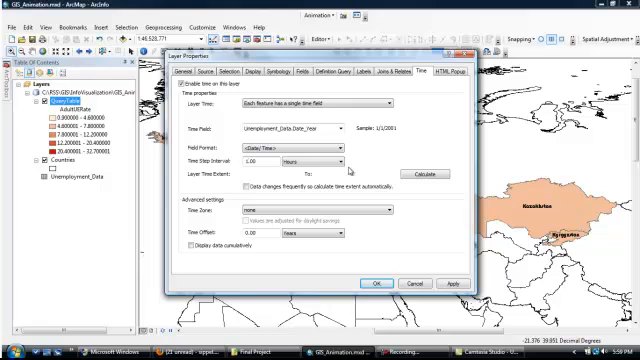
click(341, 162)
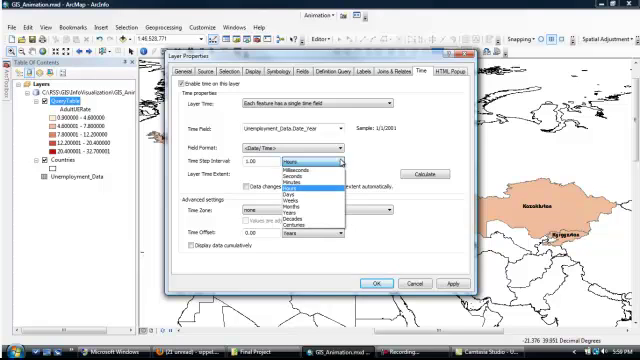
click(296, 213)
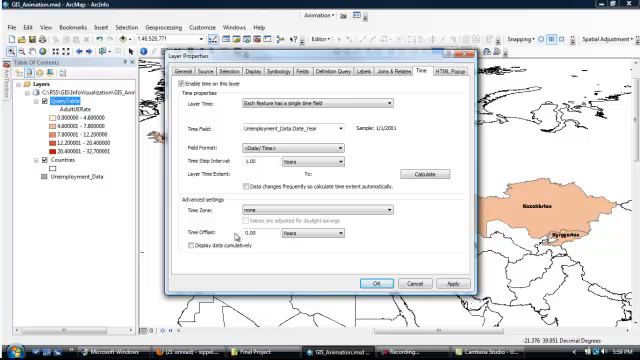
click(322, 238)
click(322, 161)
click(374, 285)
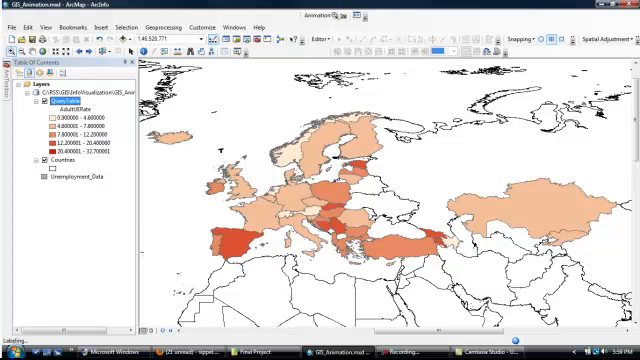
Create a time animation track for the unemployment layer and dismiss the confirmation.
click(336, 15)
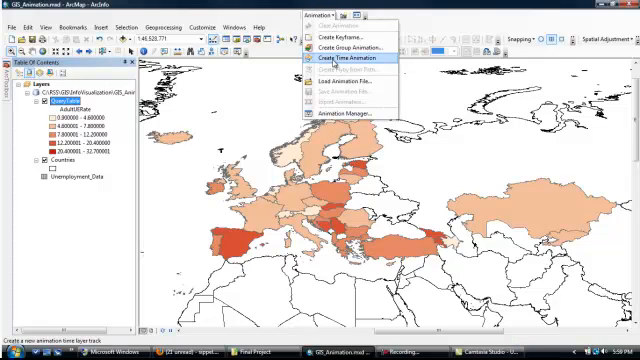
click(335, 59)
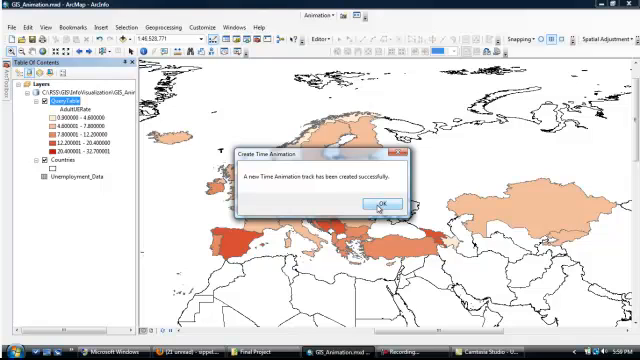
click(381, 205)
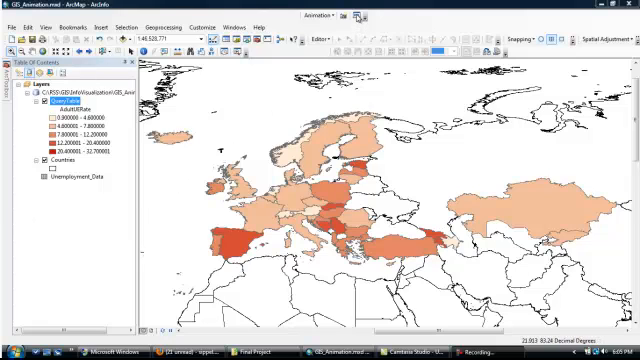
Set the animation playback to run by number of frames in Animation Controls.
click(357, 16)
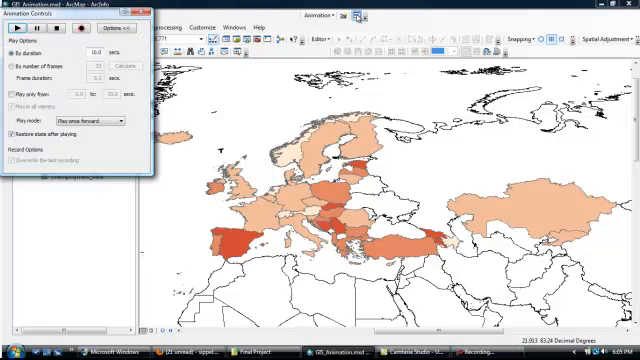
drag(92, 14, 337, 37)
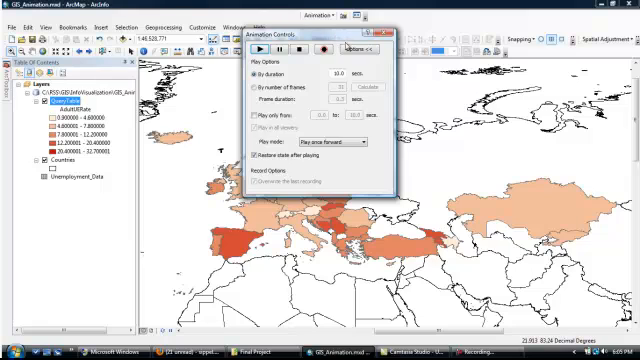
click(355, 49)
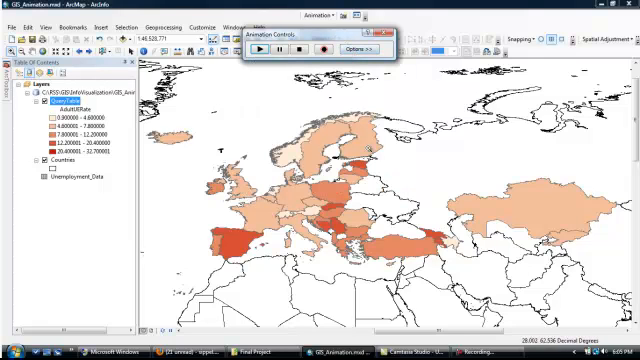
click(362, 50)
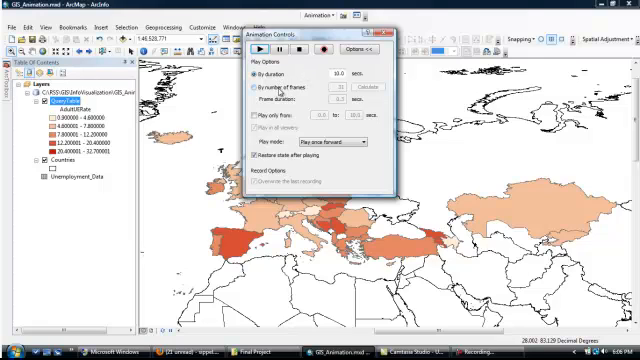
click(306, 88)
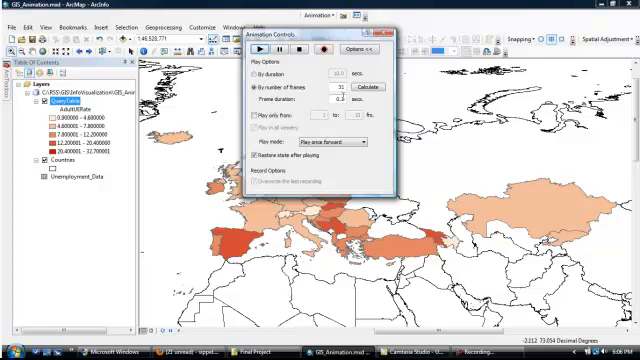
Set frame duration 1.0, keep the final map state after playing, and play the animation.
click(347, 101)
key(BackSpace)
drag(337, 99, 349, 101)
text(1)
click(255, 156)
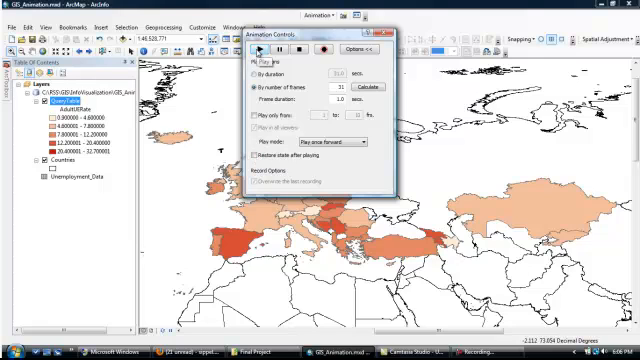
click(259, 50)
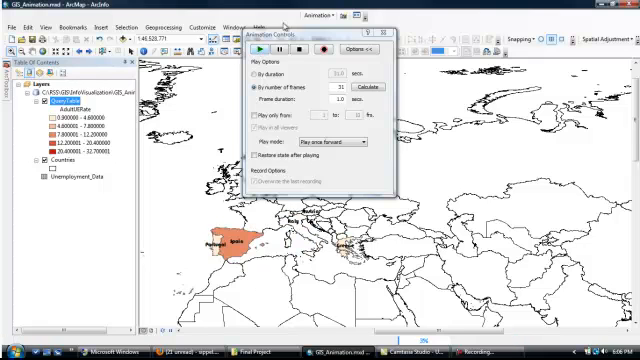
mouse_move(316, 40)
mouse_down()
mouse_move(183, 41)
mouse_move(110, 59)
mouse_up()
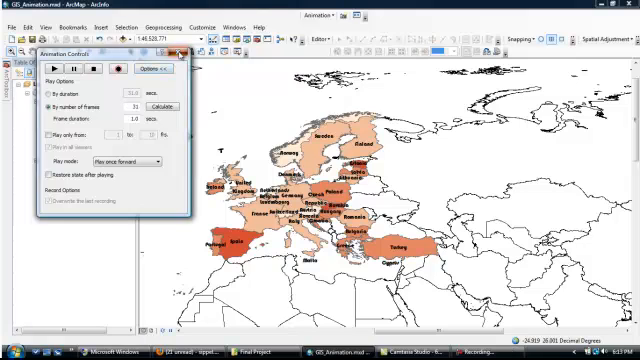
Close the Animation Controls and switch the map to Layout View.
click(182, 53)
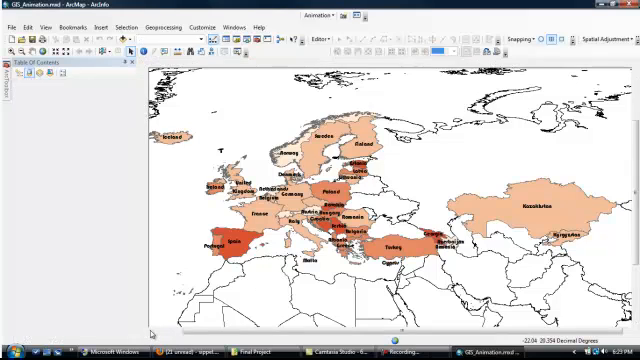
click(152, 333)
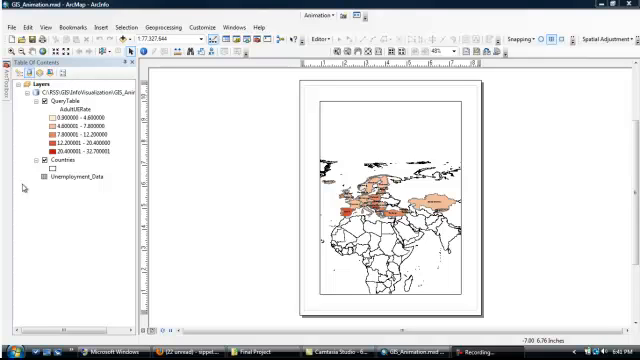
Set the layout page to Landscape in Page and Print Setup.
click(11, 27)
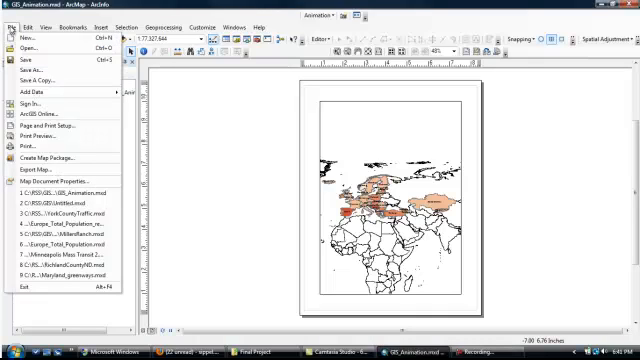
click(45, 126)
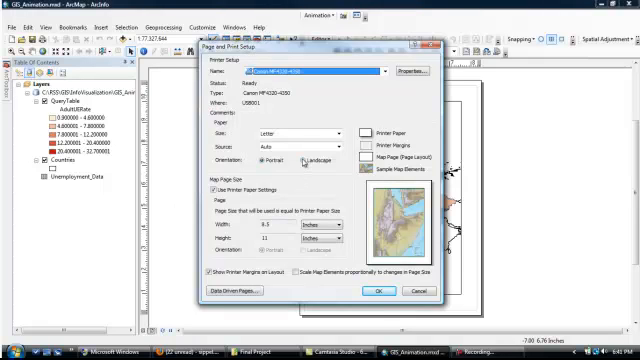
click(304, 160)
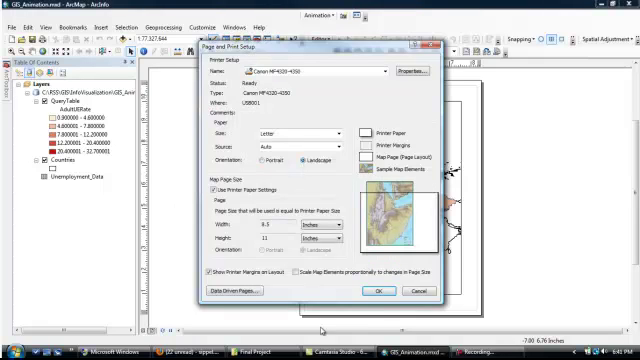
click(378, 291)
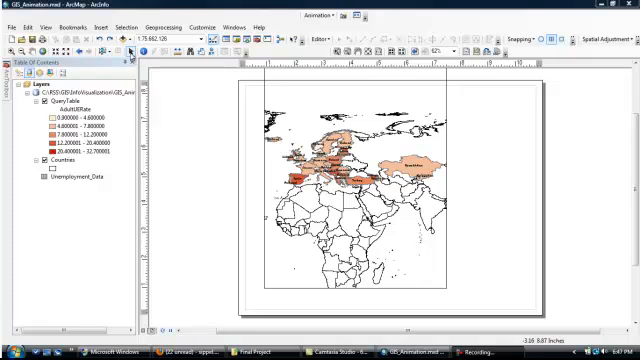
Stretch the map frame's right and left edges out to the page margins.
click(130, 52)
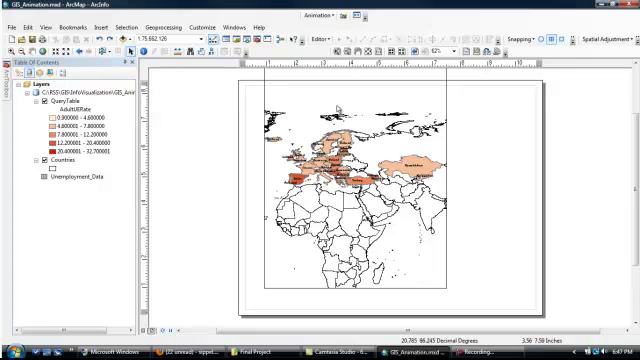
click(400, 140)
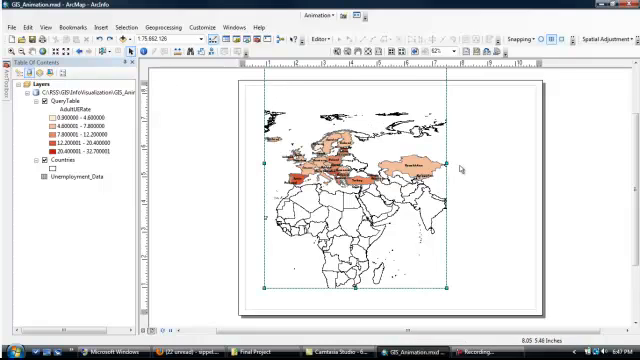
drag(446, 163, 532, 159)
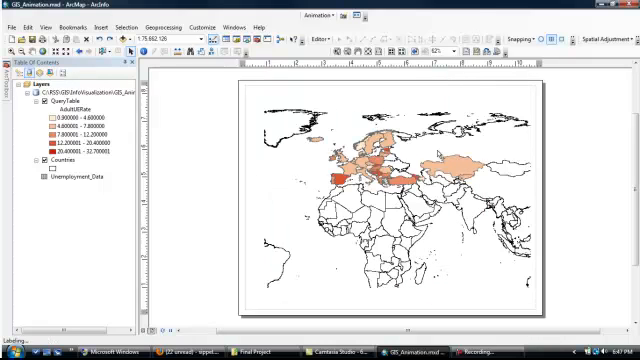
click(264, 192)
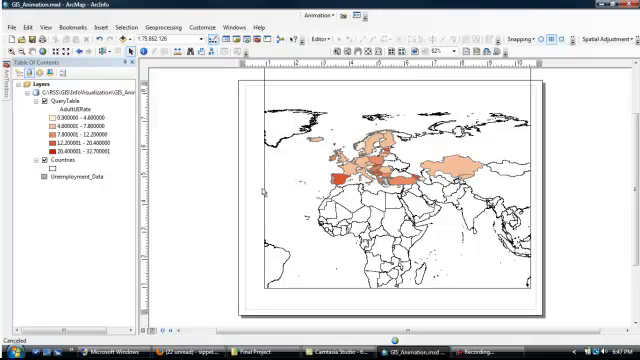
click(264, 178)
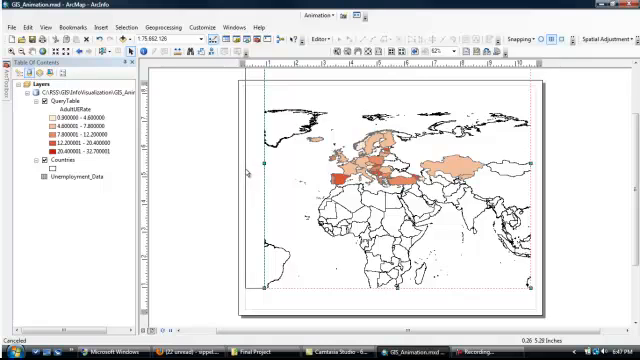
drag(264, 163, 246, 172)
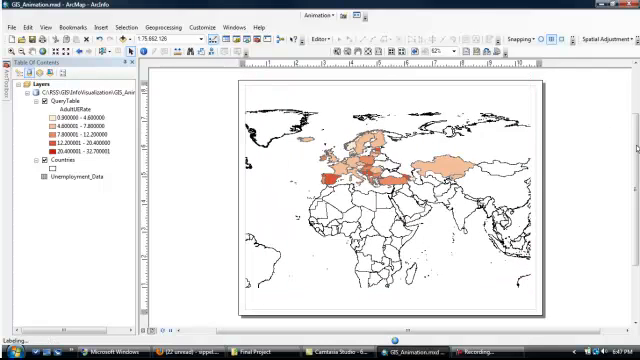
Extend the map frame's top and bottom edges to the page margins.
click(636, 127)
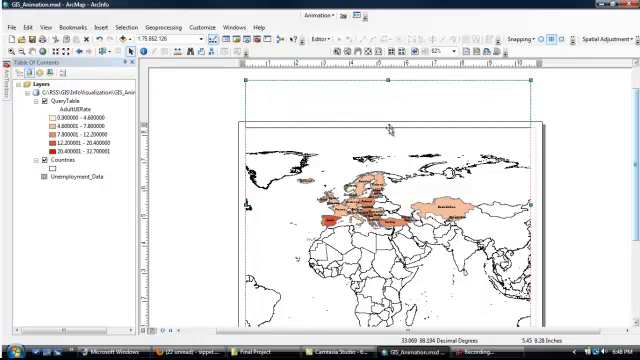
drag(390, 128, 389, 128)
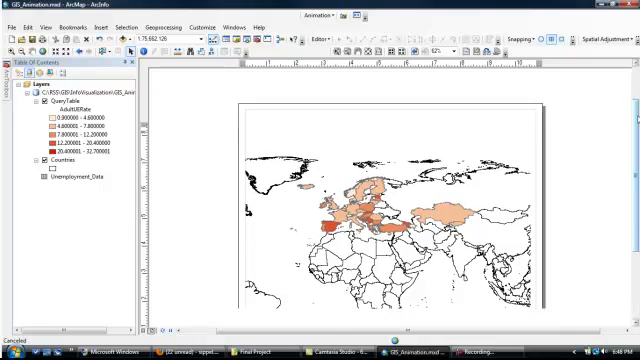
drag(636, 105, 636, 145)
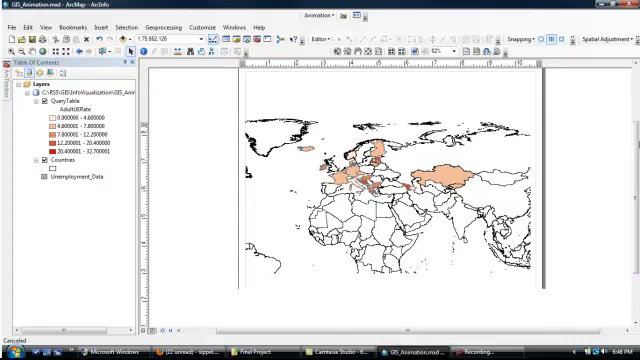
click(392, 268)
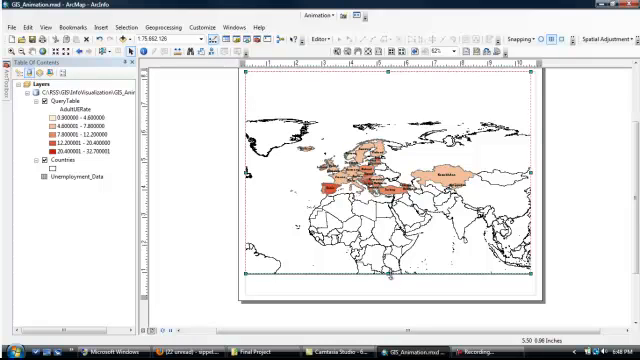
drag(390, 272, 392, 297)
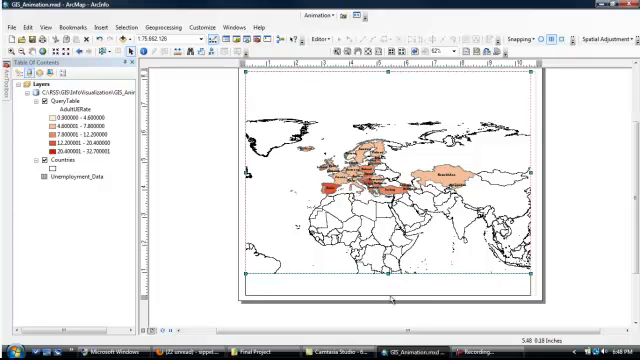
drag(392, 297, 390, 293)
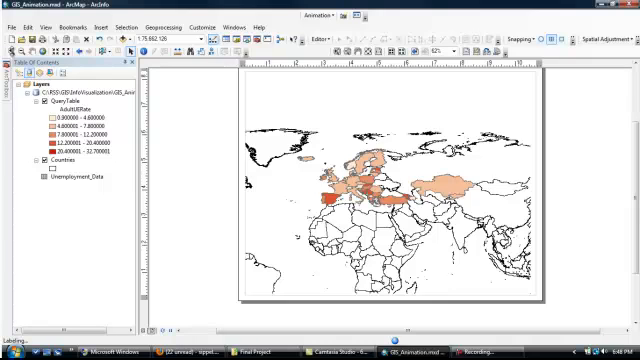
Zoom the data frame in so Europe fills the map frame.
click(11, 50)
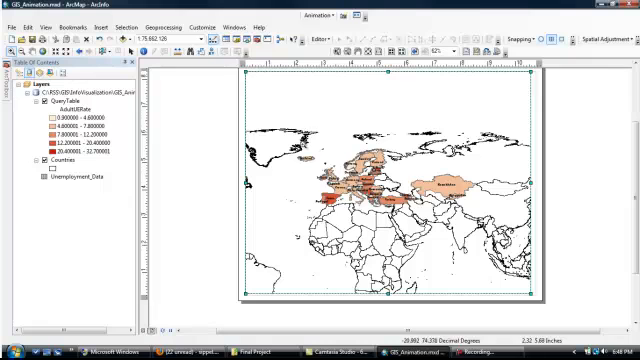
mouse_move(300, 142)
mouse_down()
mouse_move(322, 192)
mouse_move(428, 170)
mouse_move(460, 213)
mouse_up()
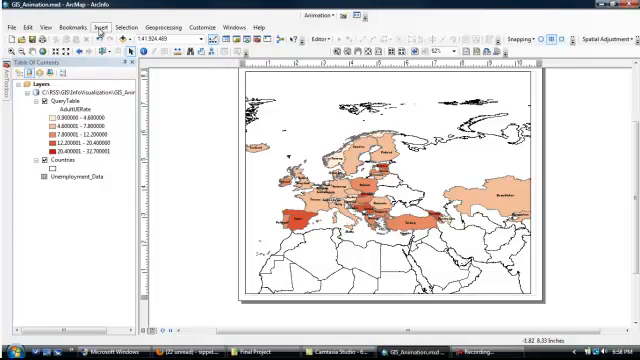
Insert a Data Frame Time dynamic text and move it near the map's top.
click(101, 27)
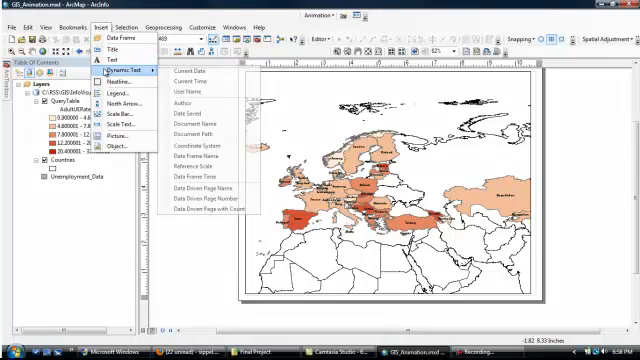
mouse_move(124, 70)
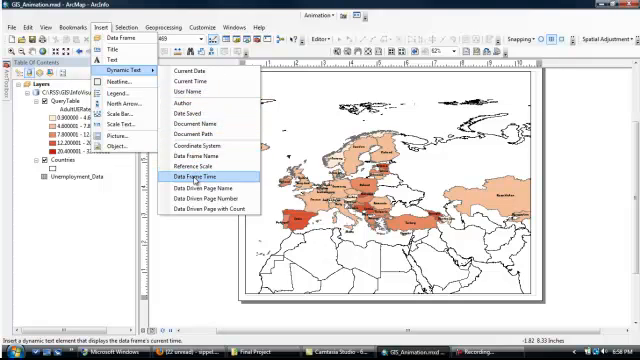
click(195, 177)
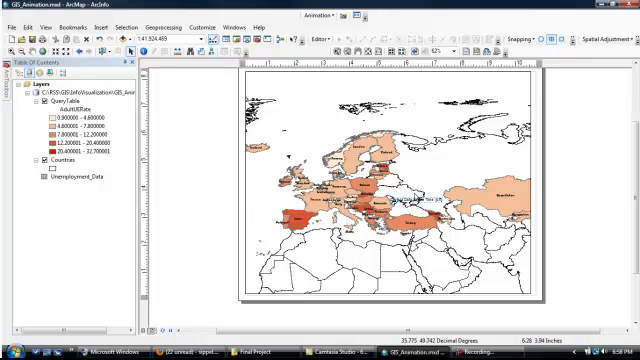
mouse_move(400, 200)
mouse_down()
mouse_move(400, 121)
mouse_move(339, 96)
mouse_up()
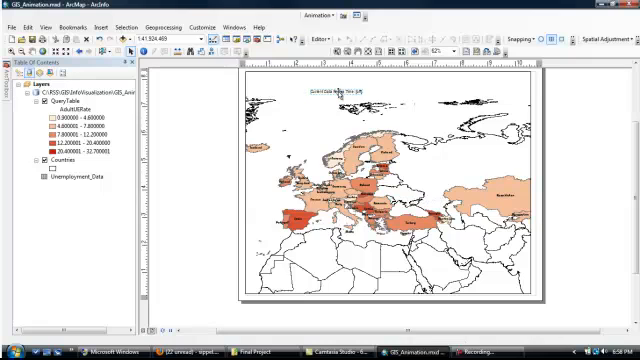
Colour the time title text Burnt Umber brown in its symbol settings.
double_click(339, 94)
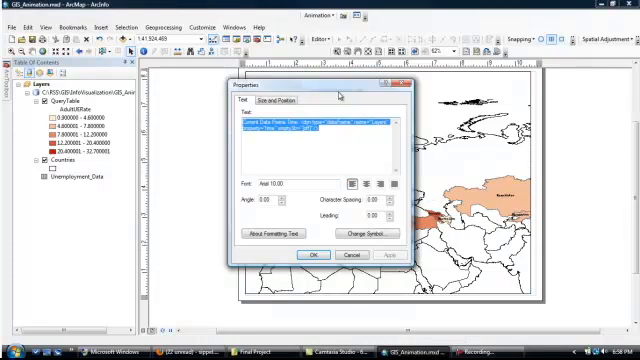
click(369, 235)
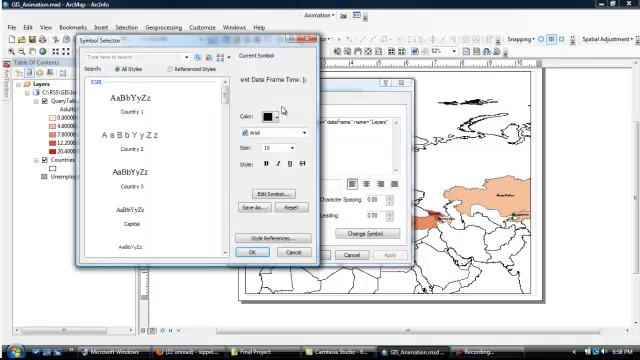
click(272, 118)
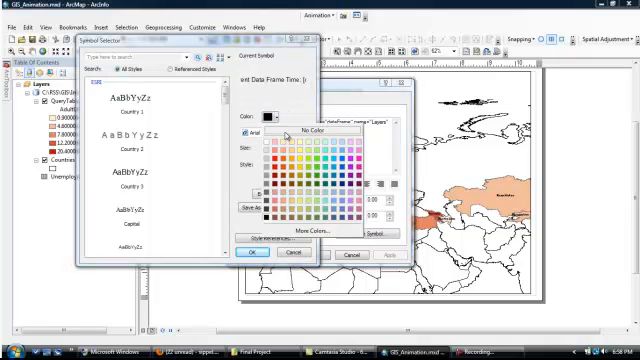
click(292, 187)
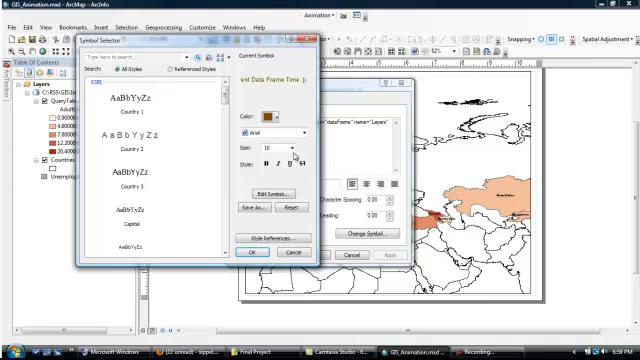
Style the title in bold 18-point Book Antiqua and apply it to the layout.
click(304, 133)
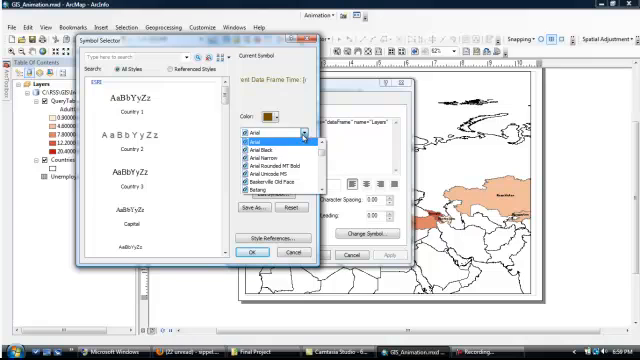
scroll(312, 186, down, 1)
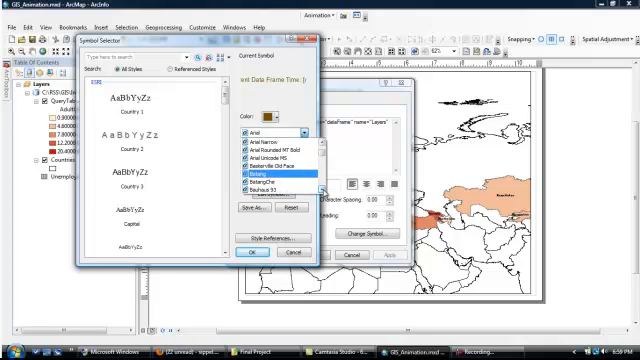
scroll(321, 189, down, 1)
scroll(321, 189, down, 2)
scroll(321, 189, down, 2)
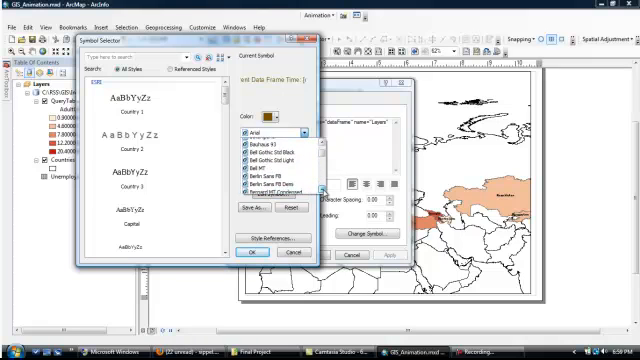
scroll(321, 189, down, 1)
scroll(321, 189, down, 2)
scroll(321, 189, down, 1)
scroll(321, 189, down, 2)
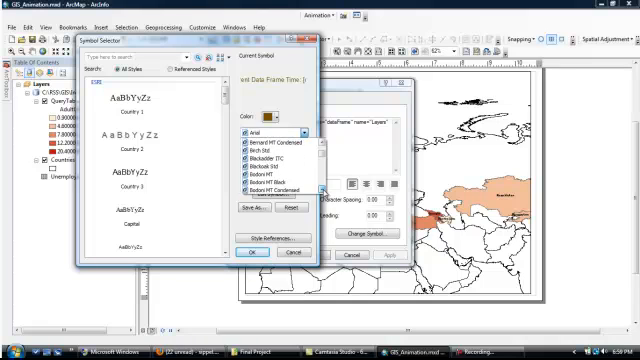
scroll(321, 189, down, 1)
scroll(321, 189, down, 2)
scroll(300, 186, down, 1)
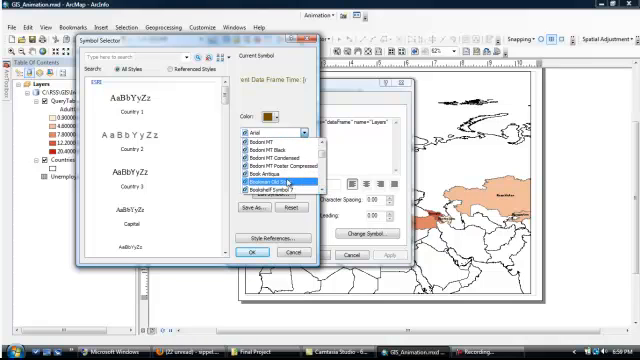
click(285, 174)
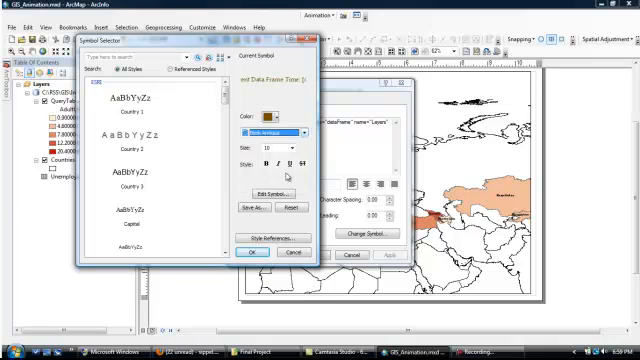
click(292, 148)
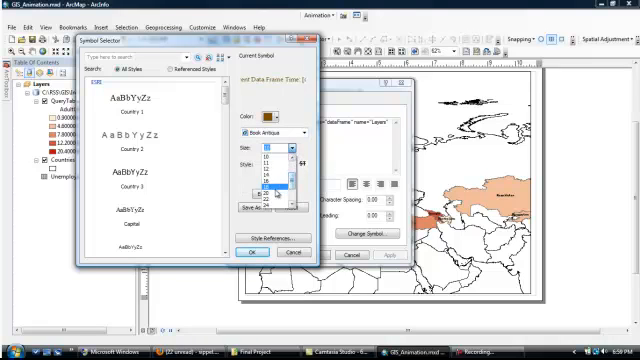
click(280, 188)
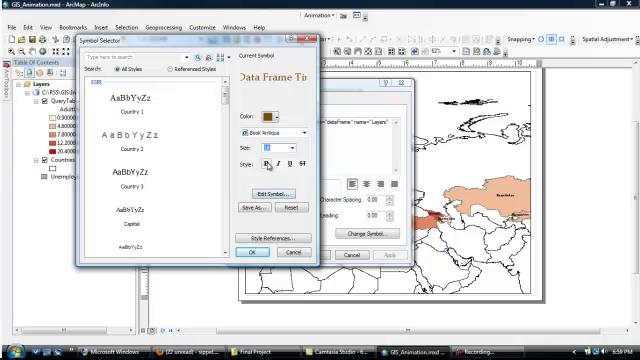
click(267, 165)
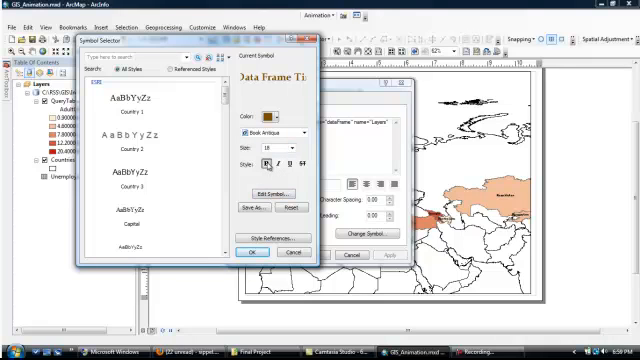
click(251, 253)
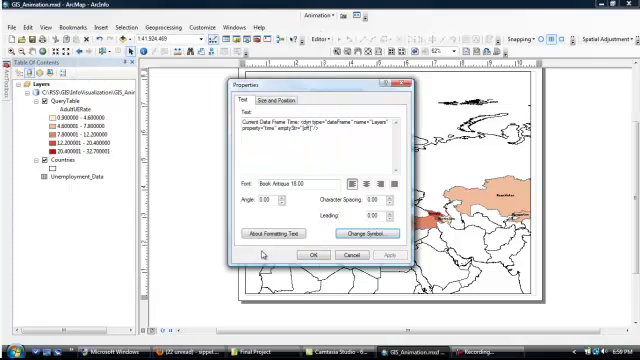
click(311, 256)
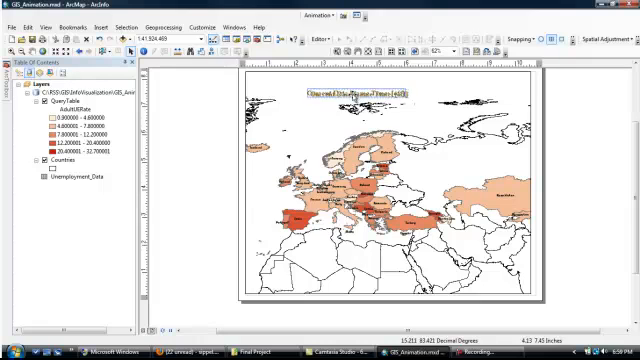
Nudge the time title left and reach the Insert menu for a legend.
drag(356, 95, 343, 95)
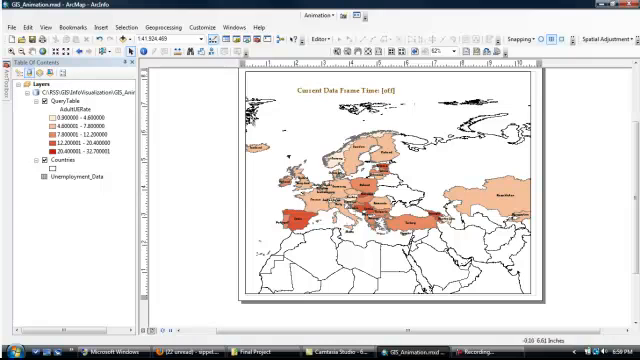
click(103, 29)
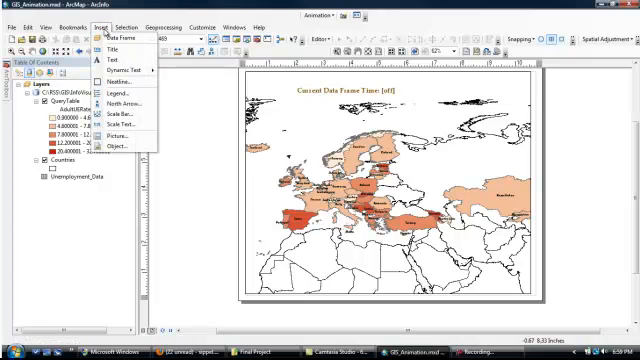
Start the Legend Wizard and remove Counties so only QueryTable remains.
click(112, 93)
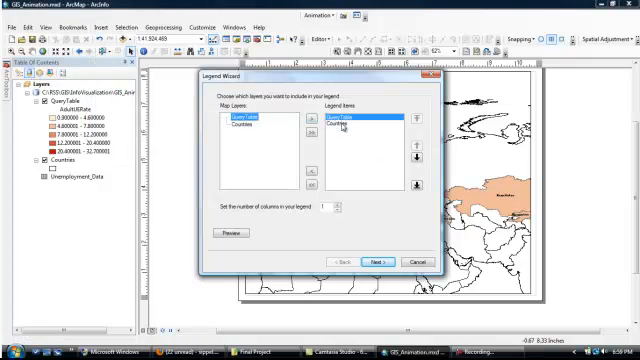
click(340, 124)
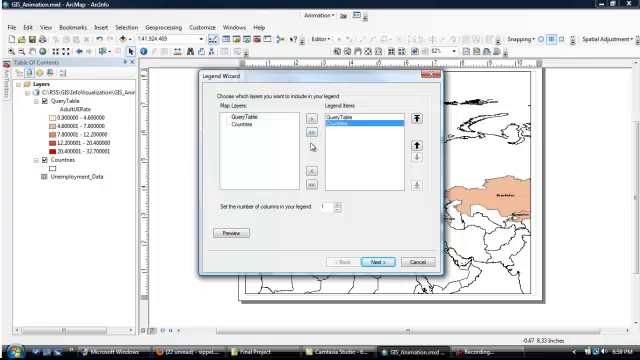
click(312, 173)
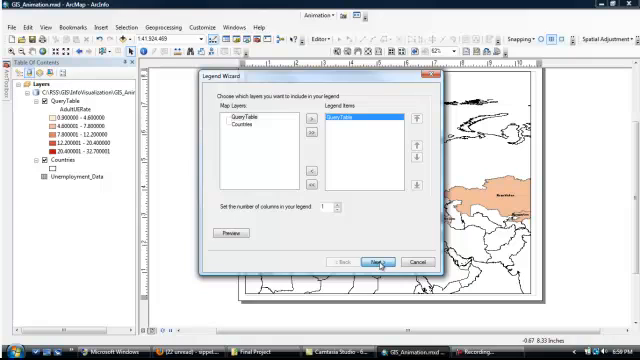
click(378, 263)
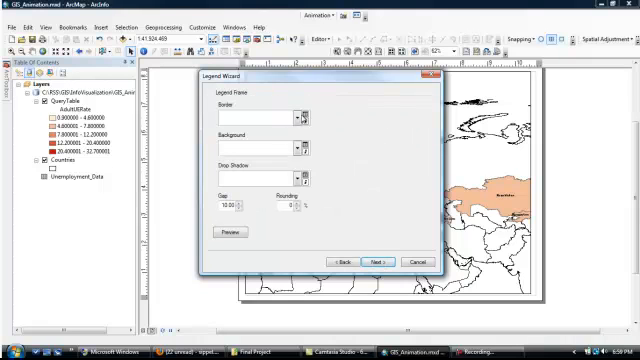
Give the legend a border, light yellow background and Grey 20% drop shadow, continuing through the wizard.
click(297, 118)
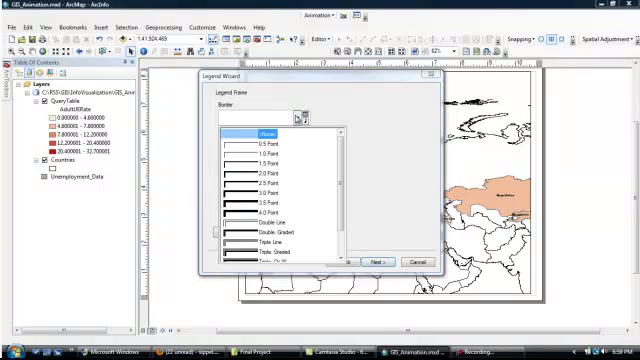
click(262, 153)
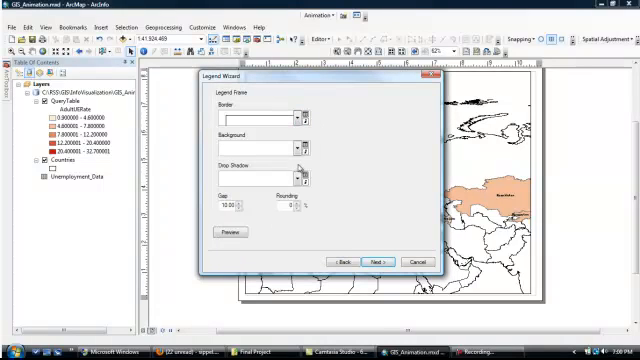
click(298, 150)
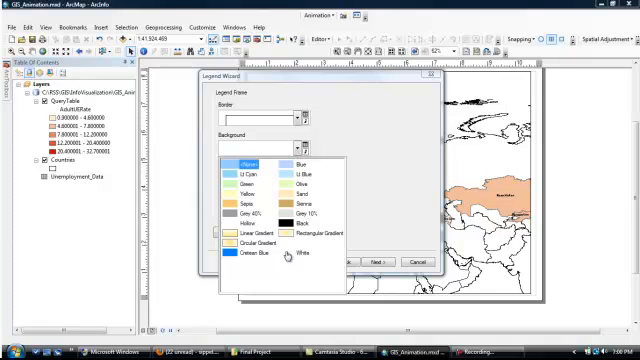
click(246, 195)
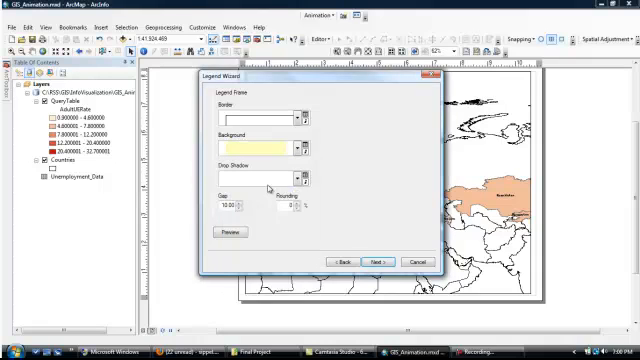
click(298, 178)
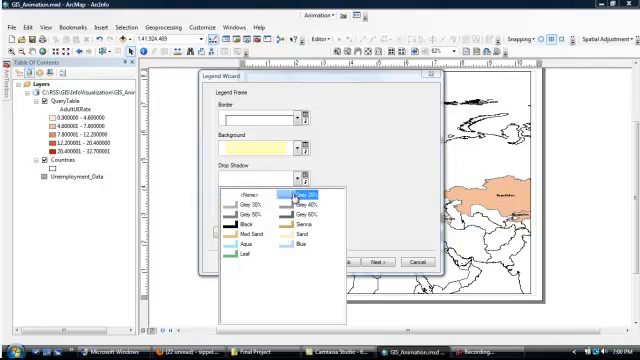
click(297, 194)
click(377, 262)
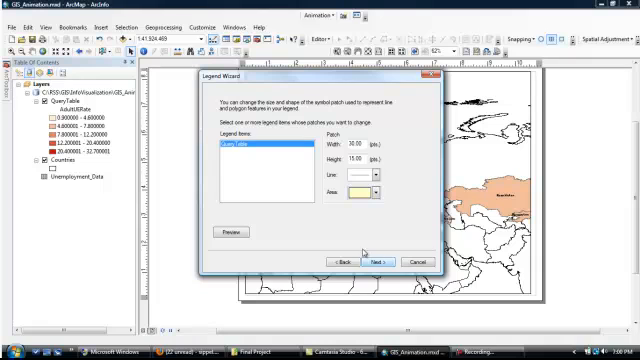
click(377, 263)
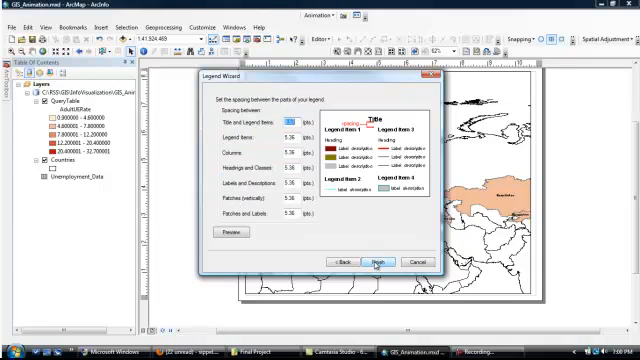
Finish the legend, then place and resize it at the upper-right of the map.
click(377, 263)
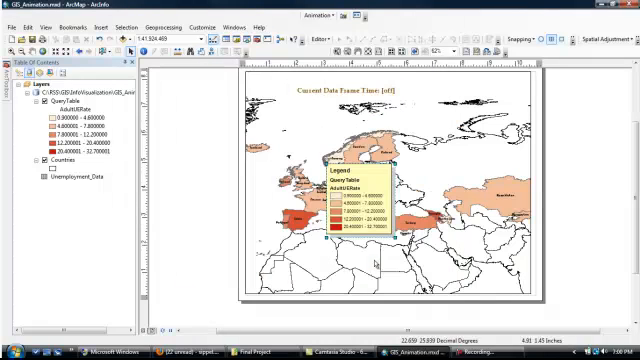
drag(362, 182, 303, 120)
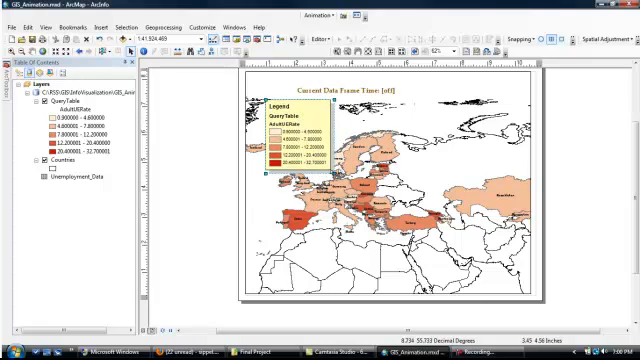
drag(335, 172, 313, 152)
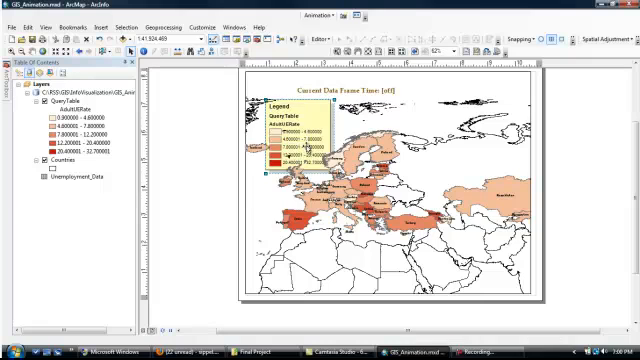
mouse_move(296, 128)
mouse_down()
mouse_move(468, 120)
mouse_move(476, 127)
mouse_up()
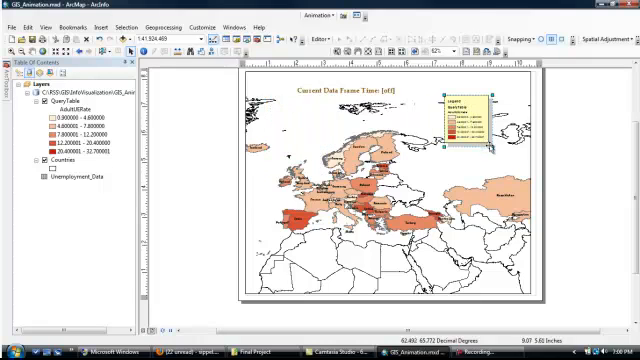
drag(491, 147, 505, 160)
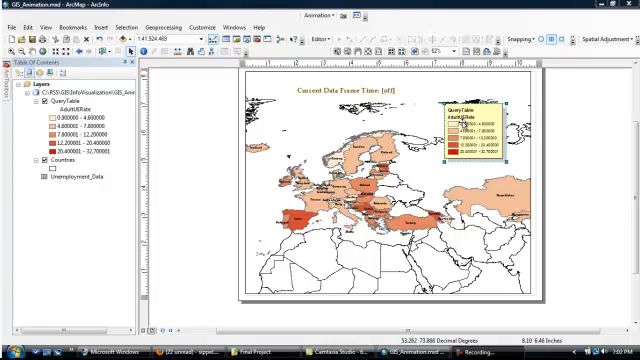
Rename the AdultUERate heading to Adult Unemployment Rate in the table of contents.
click(78, 109)
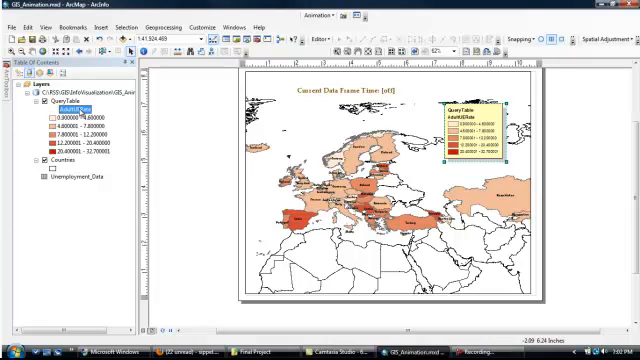
click(78, 109)
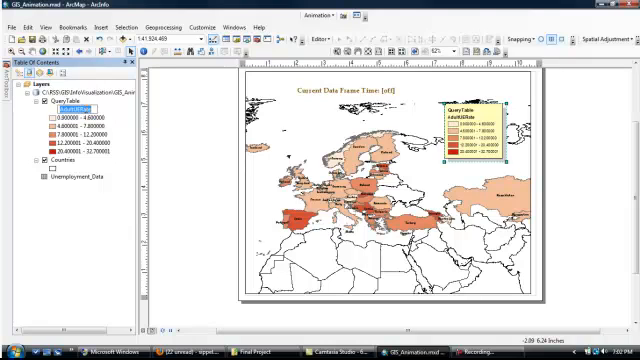
text(Adul)
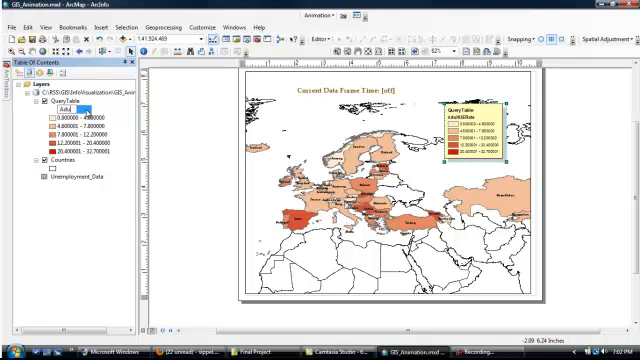
text(nemployment Rate)
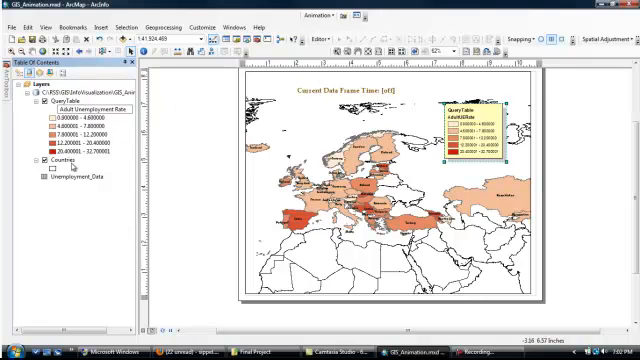
key(Return)
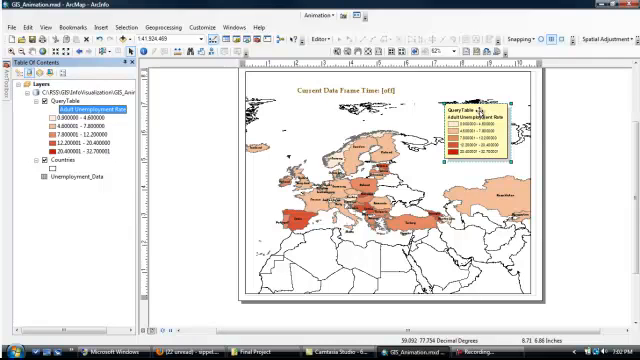
Hide the QueryTable layer name in the legend via its item style properties.
double_click(479, 111)
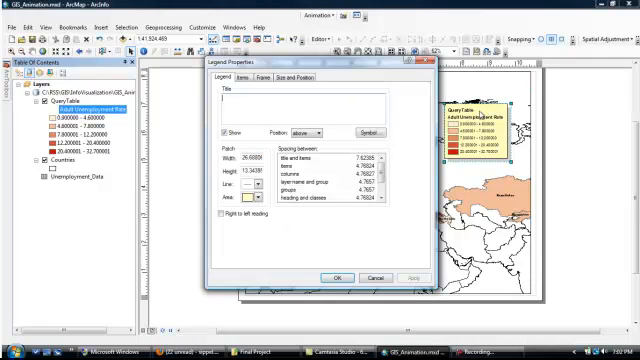
click(243, 78)
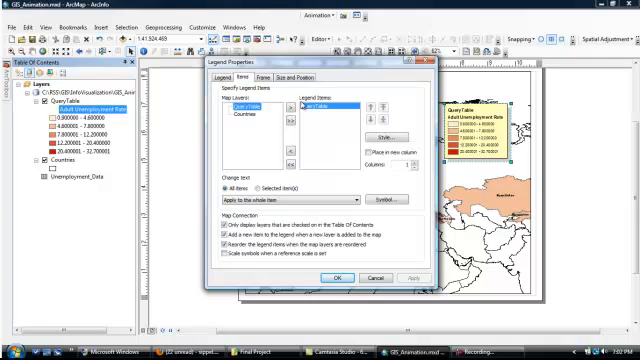
click(395, 139)
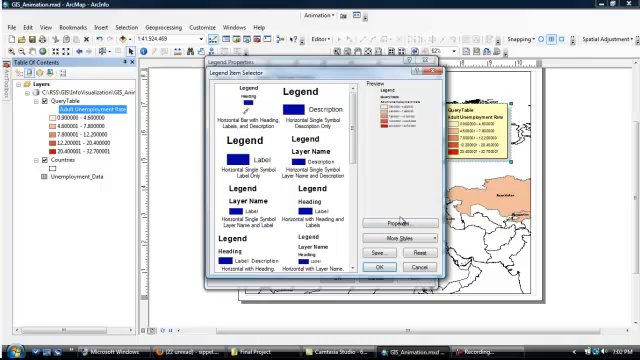
click(398, 224)
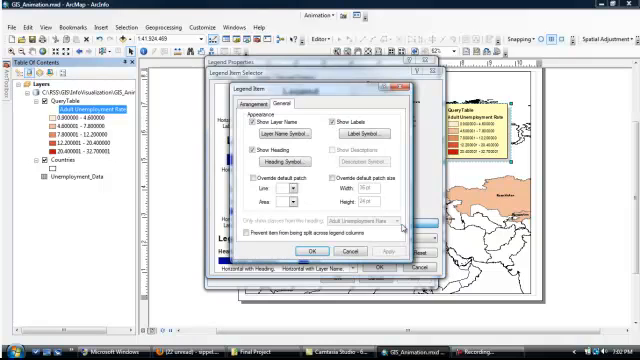
click(252, 122)
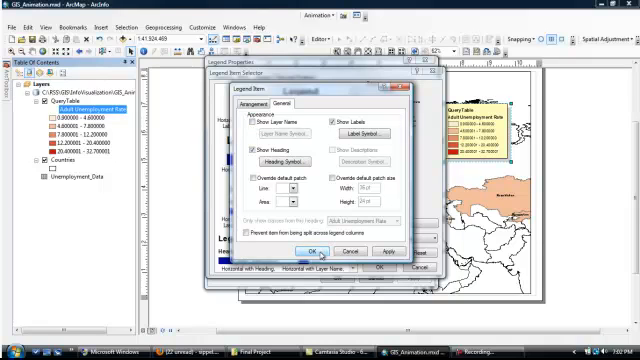
click(312, 252)
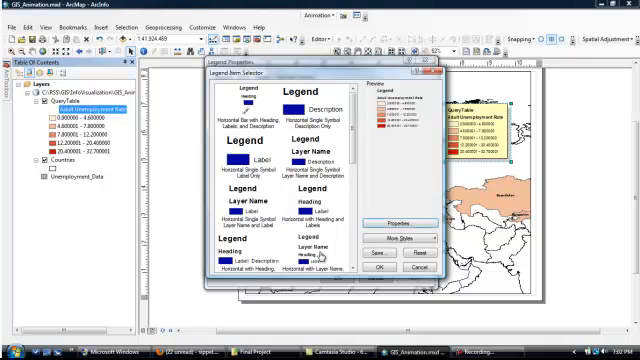
click(379, 267)
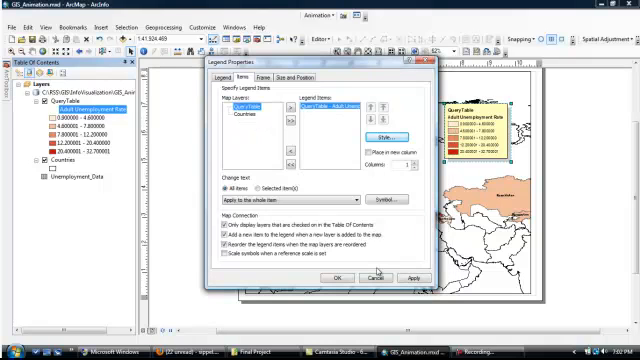
click(340, 279)
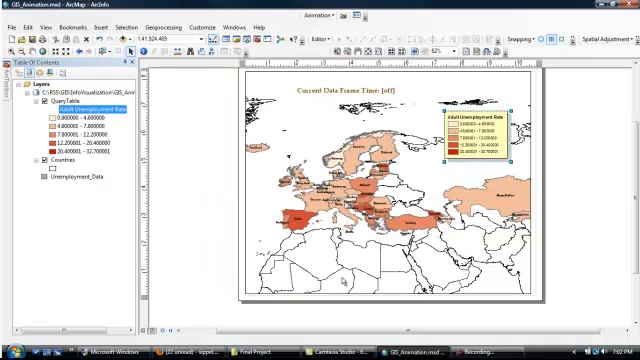
Move the legend up toward the top-right corner and select the QueryTable layer.
drag(486, 126, 485, 100)
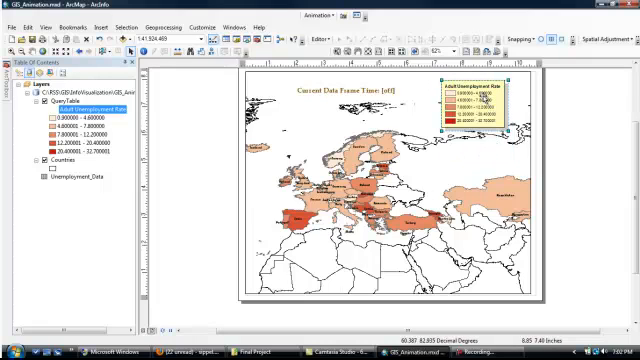
click(555, 99)
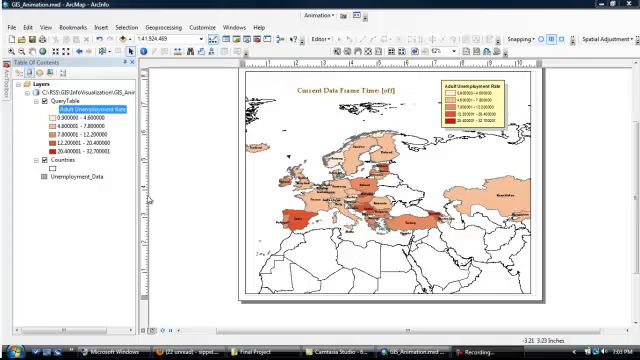
click(75, 101)
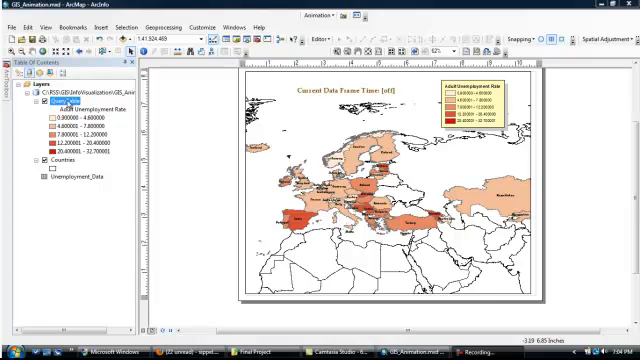
Format the QueryTable class labels as percentages with decimal places in Symbology.
double_click(66, 101)
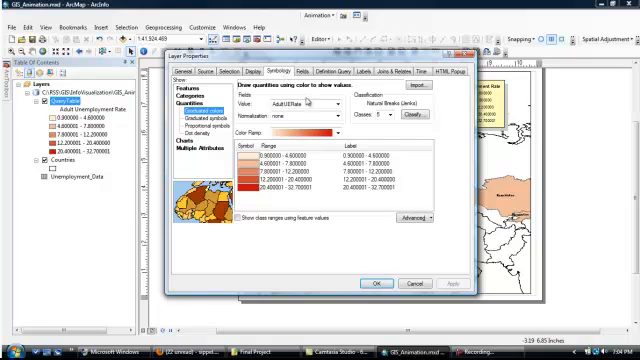
right_click(376, 149)
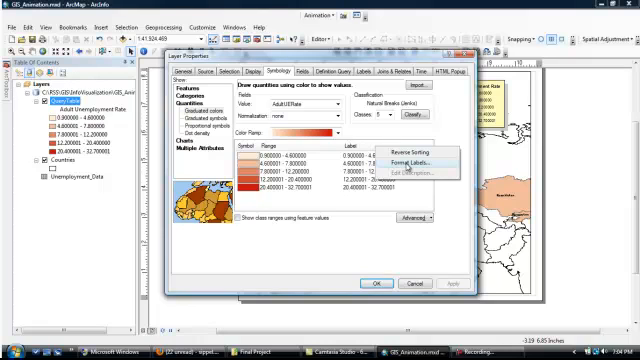
click(407, 165)
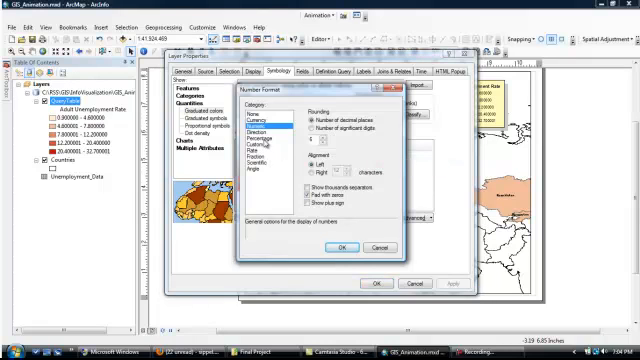
click(264, 139)
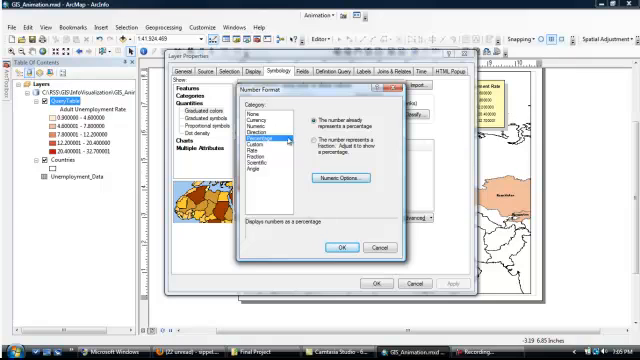
click(339, 178)
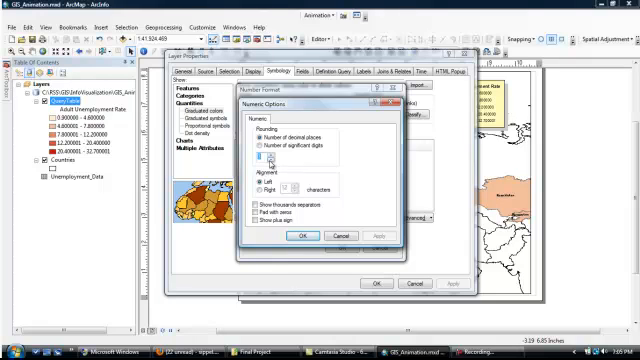
click(303, 236)
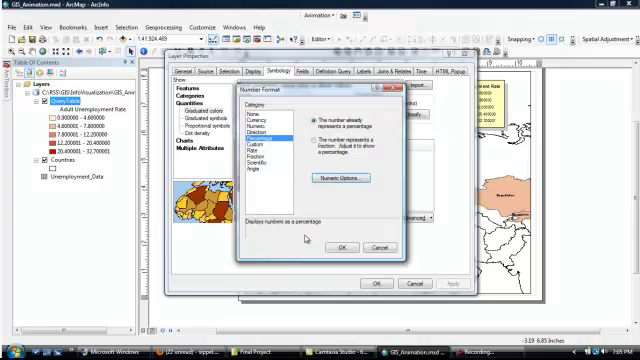
click(341, 247)
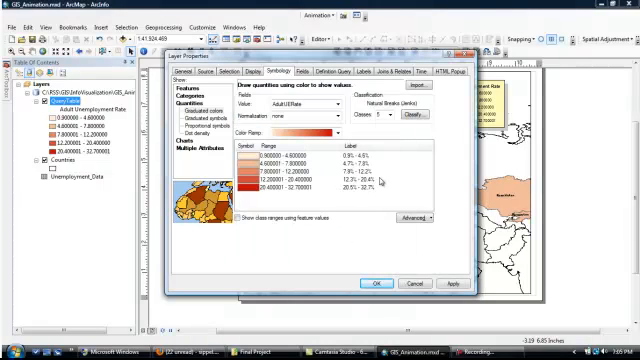
click(377, 285)
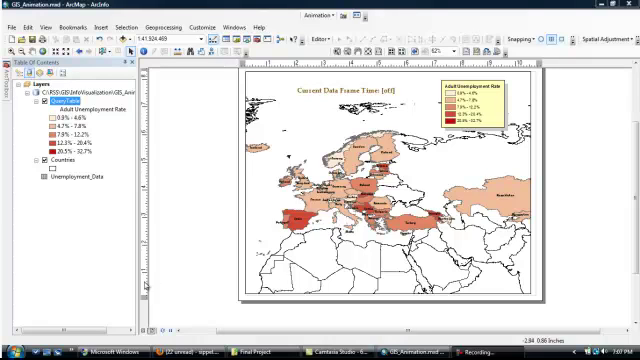
Give the legend frame a grey background and no drop shadow.
click(497, 103)
double_click(497, 103)
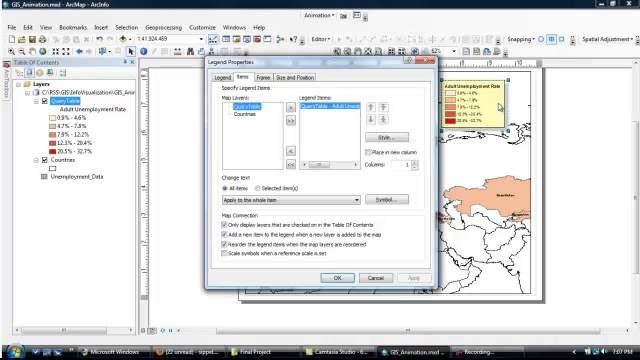
click(263, 77)
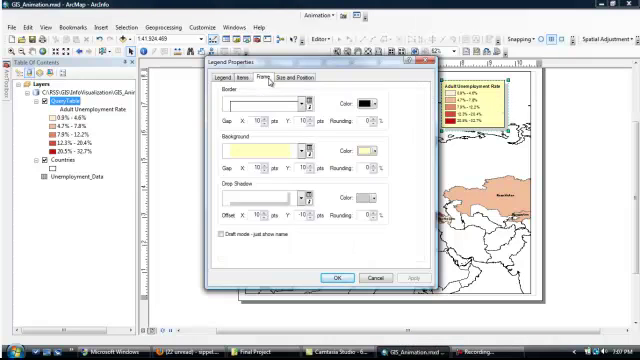
click(301, 150)
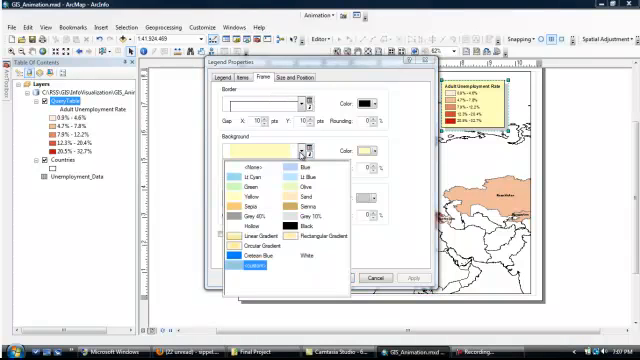
click(253, 216)
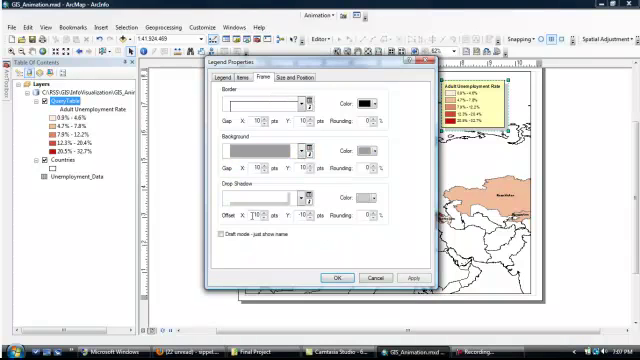
click(304, 198)
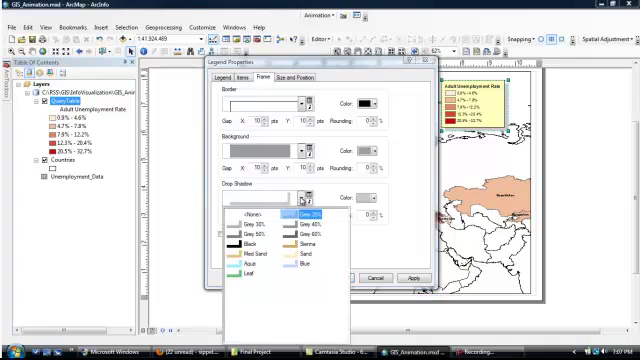
click(253, 216)
click(338, 278)
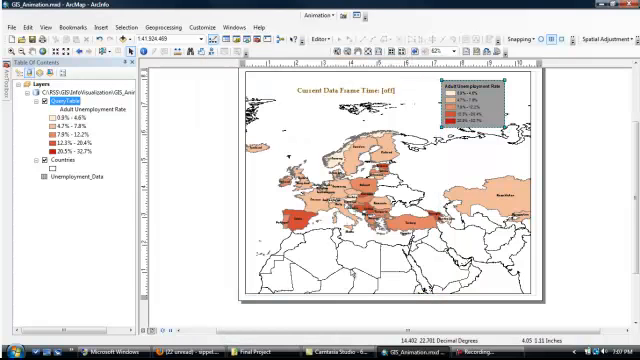
Lighten the legend background to light grey.
double_click(494, 107)
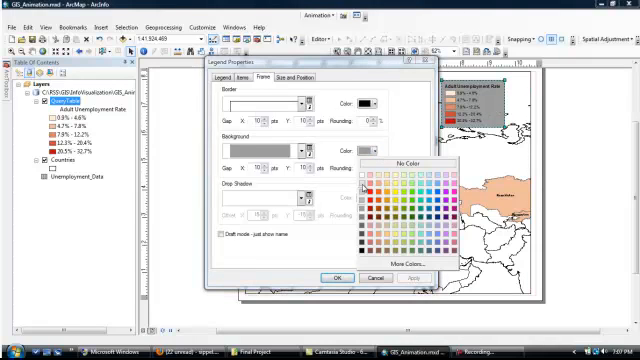
click(366, 181)
click(334, 278)
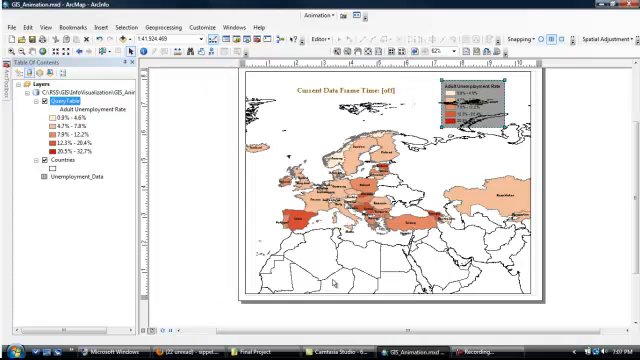
click(478, 150)
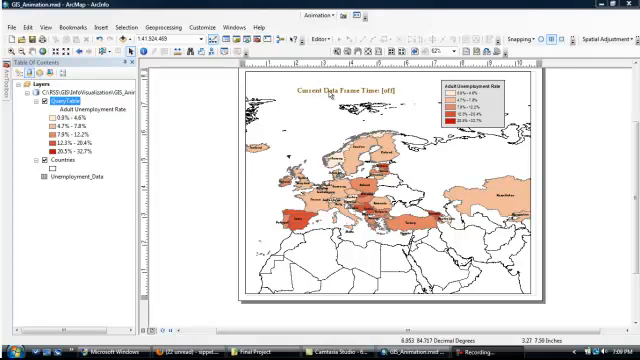
Create a time animation track for the map.
click(334, 17)
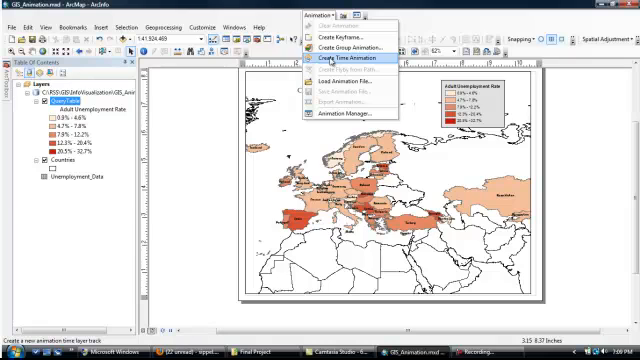
click(333, 60)
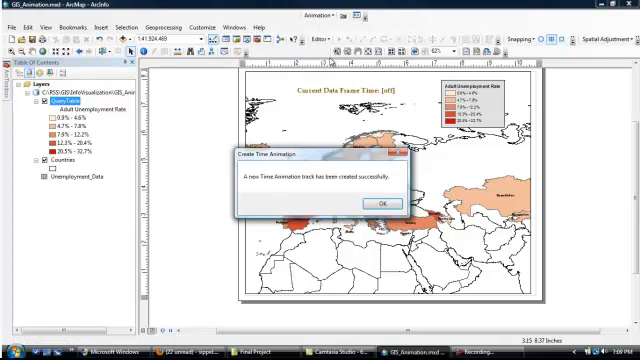
click(382, 203)
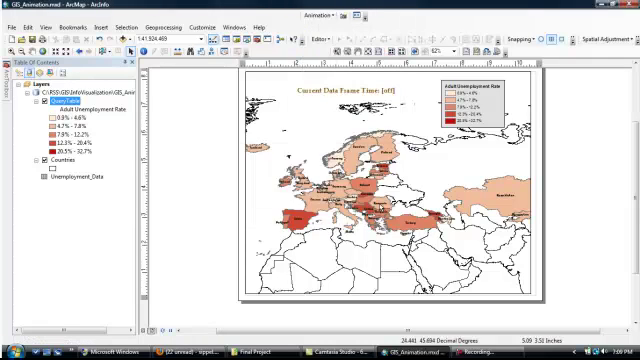
Set playback by number of frames, calculated as 31, with a 2-second frame duration.
click(359, 17)
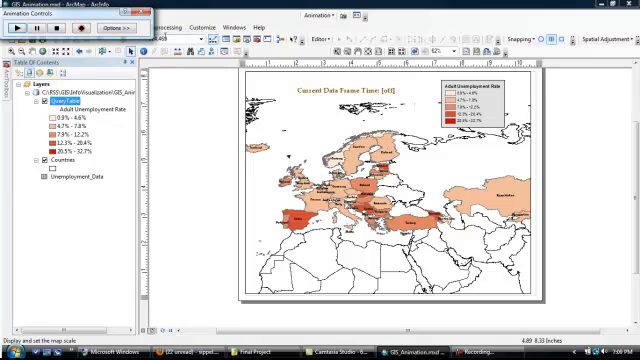
click(118, 28)
drag(60, 14, 223, 24)
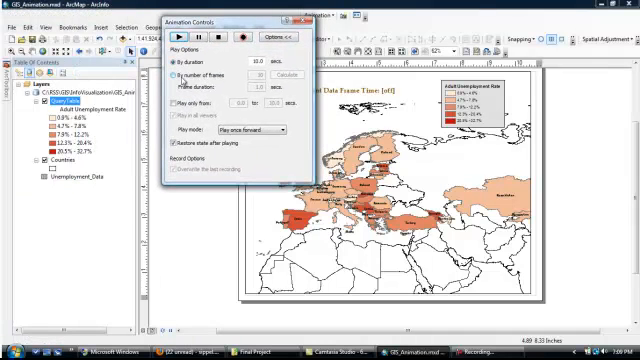
click(174, 76)
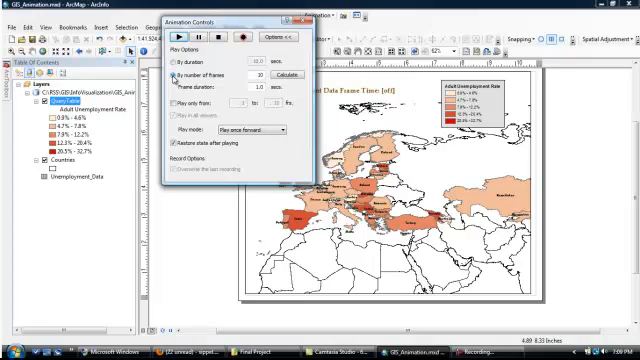
click(293, 77)
text(31)
double_click(258, 87)
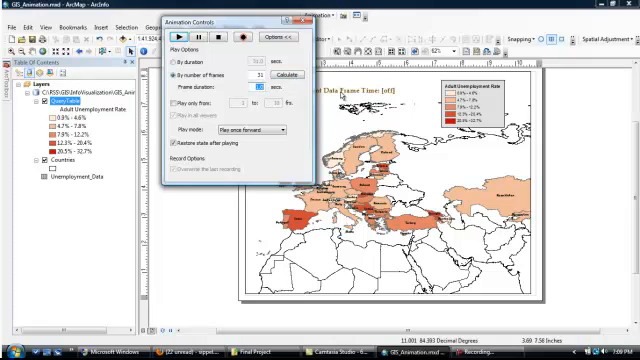
text(2)
key(Tab)
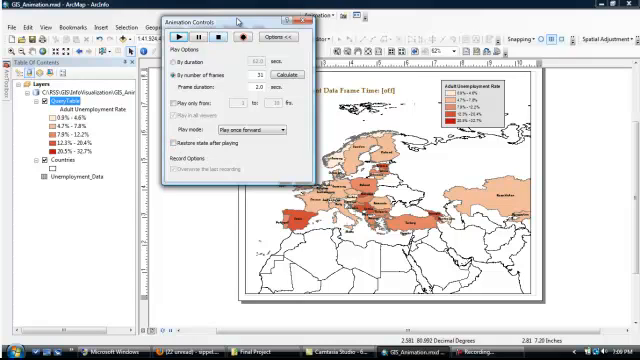
drag(237, 21, 147, 41)
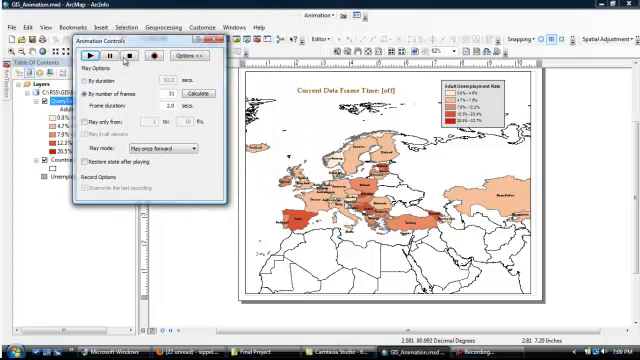
Play the time animation through the years to 1/1/2010.
click(90, 57)
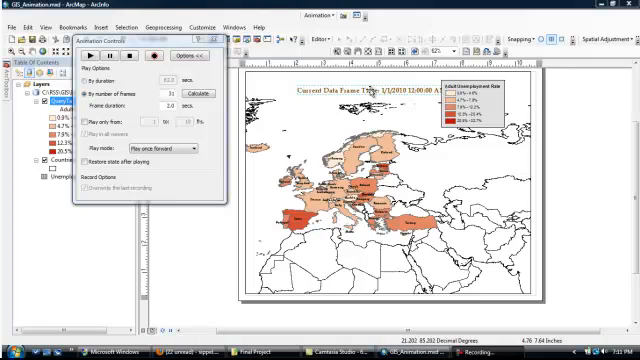
Replace 'Data Frame Time' with 'Year' so the title reads Current Year.
double_click(340, 90)
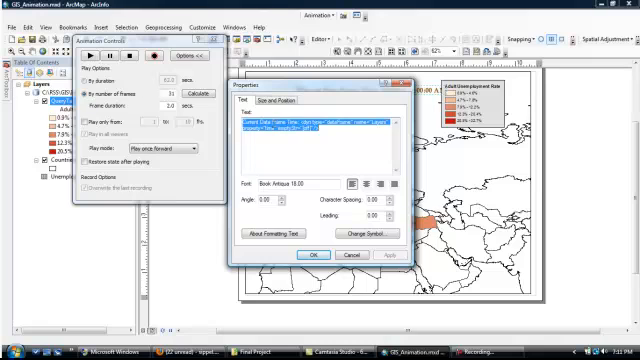
click(271, 122)
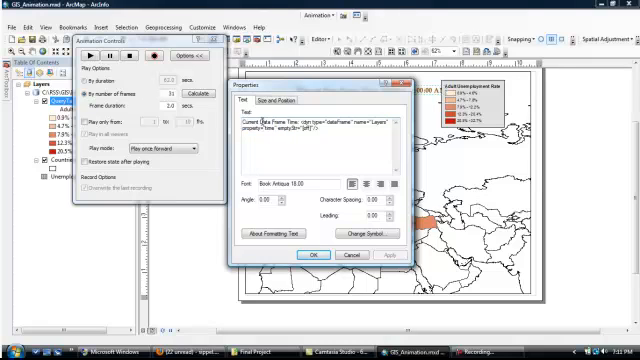
drag(261, 122, 289, 122)
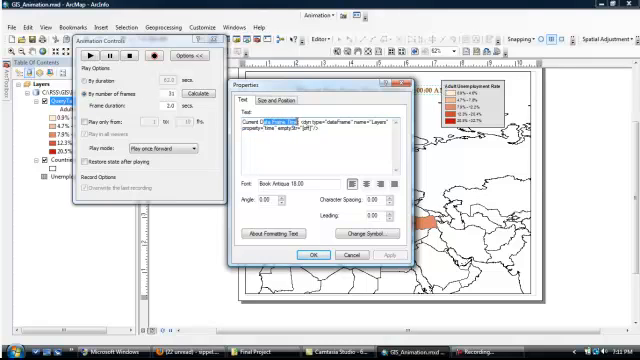
key(Delete)
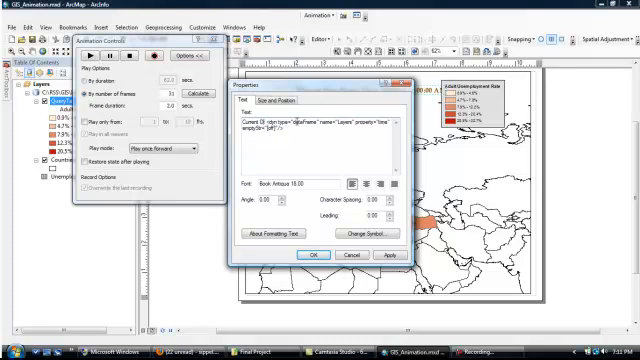
text(Ye)
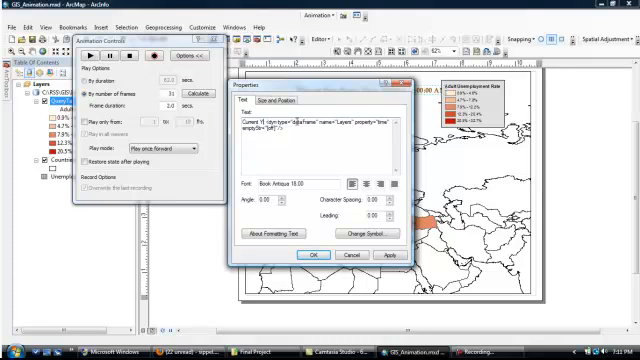
text(ar:)
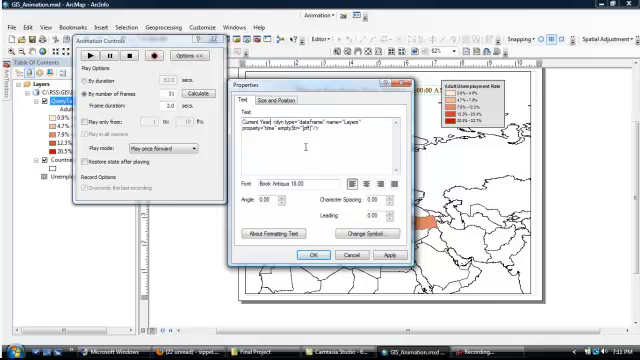
click(313, 255)
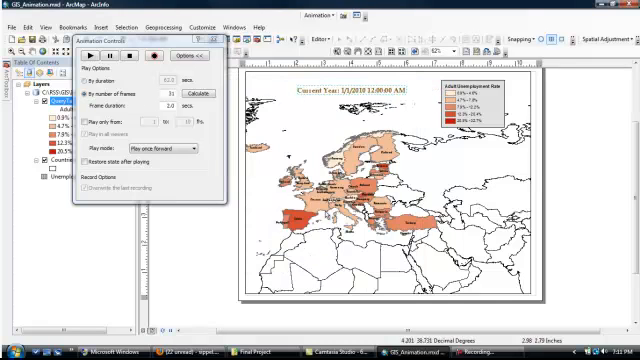
Shift the title slightly up-left and move the legend down-right.
click(341, 90)
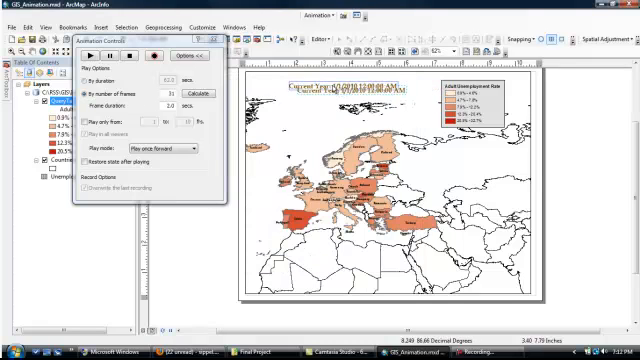
drag(341, 90, 323, 98)
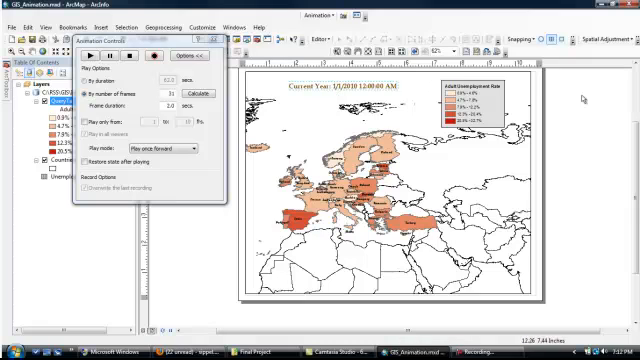
click(475, 97)
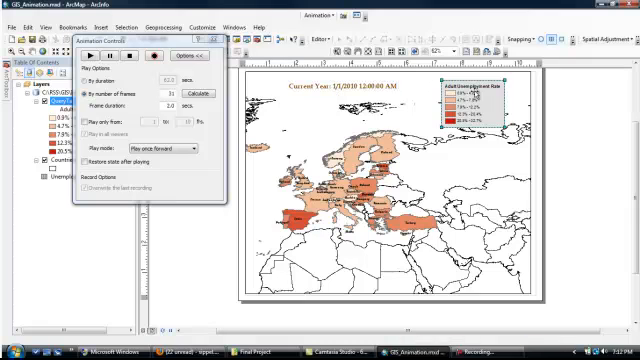
mouse_move(475, 97)
mouse_down()
mouse_move(485, 106)
mouse_move(481, 119)
mouse_up()
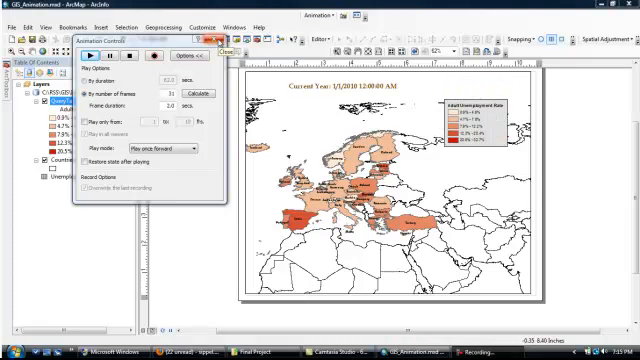
Export the time animation as GIS_Animation AVI video with Microsoft Video 1 compression.
click(220, 44)
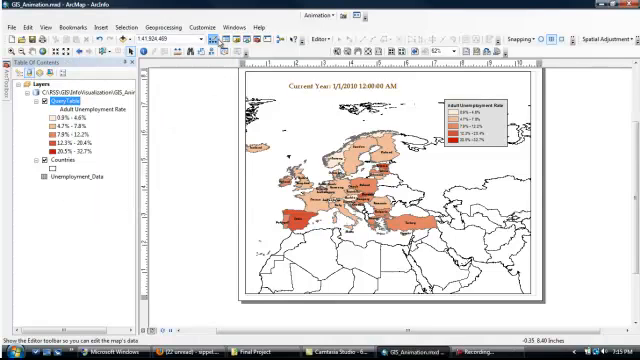
click(331, 17)
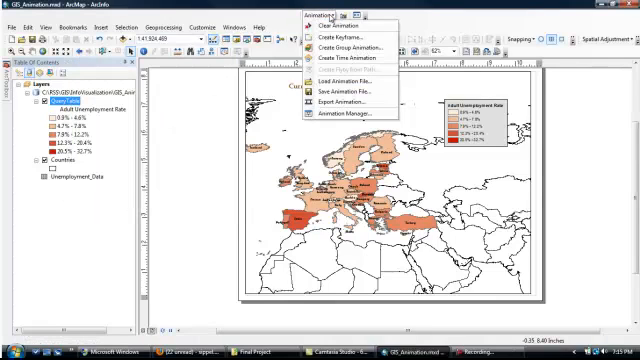
click(333, 101)
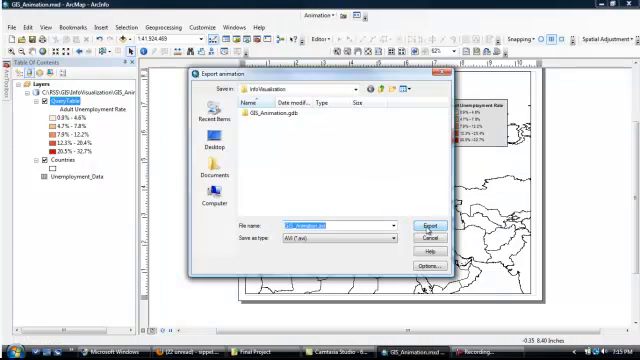
click(429, 228)
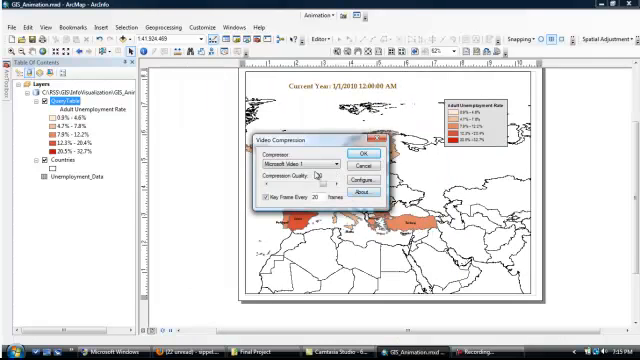
click(366, 155)
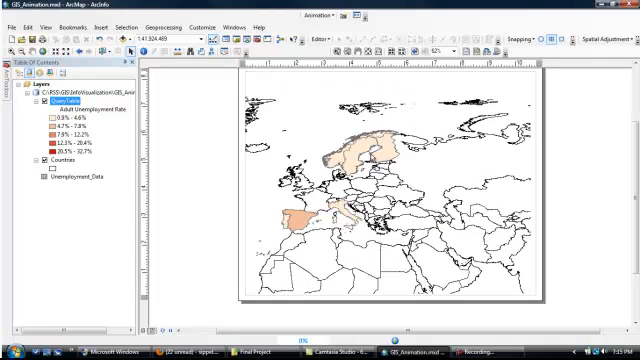